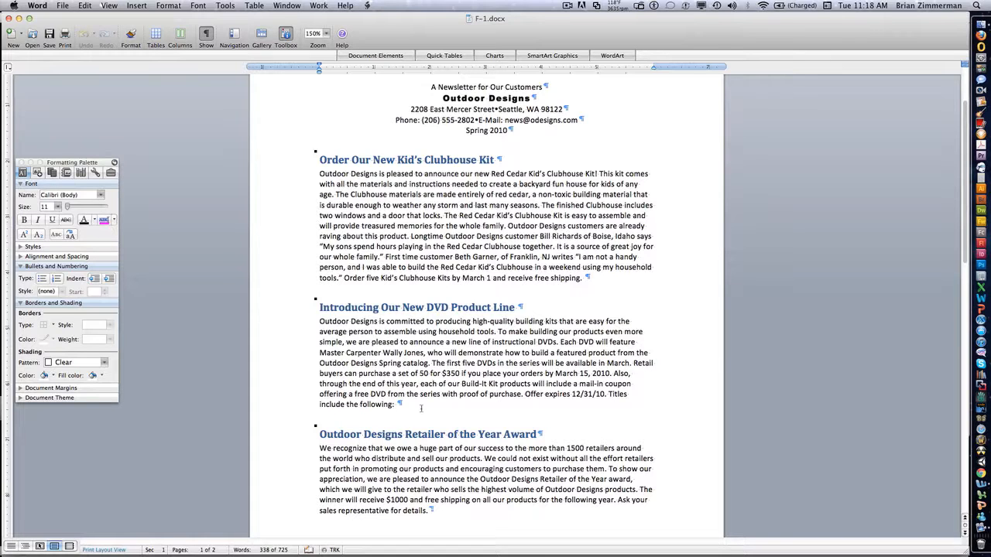
Step: Add three blank paragraphs after the DVD Product Line text and insert a 3 x 3 table at the second one
key(Return)
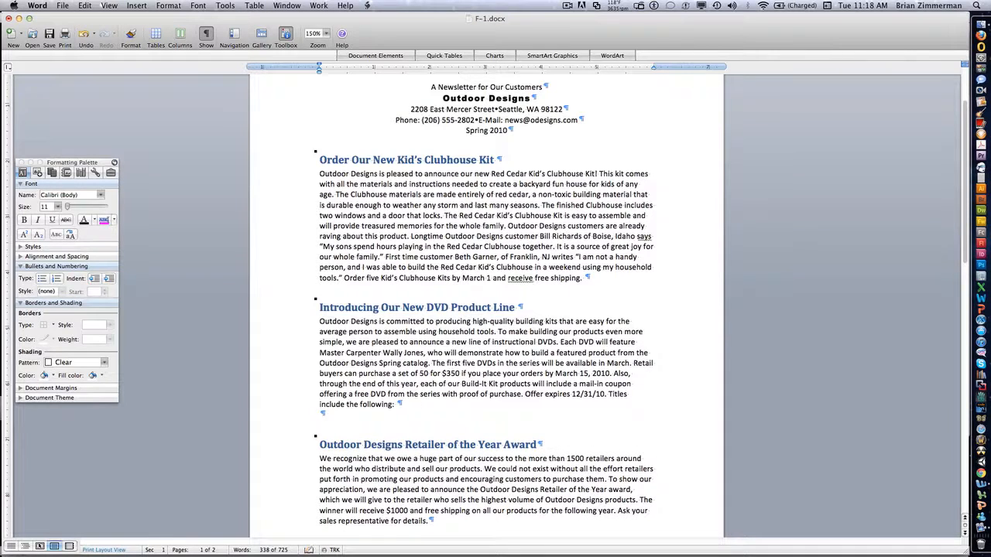
key(Return)
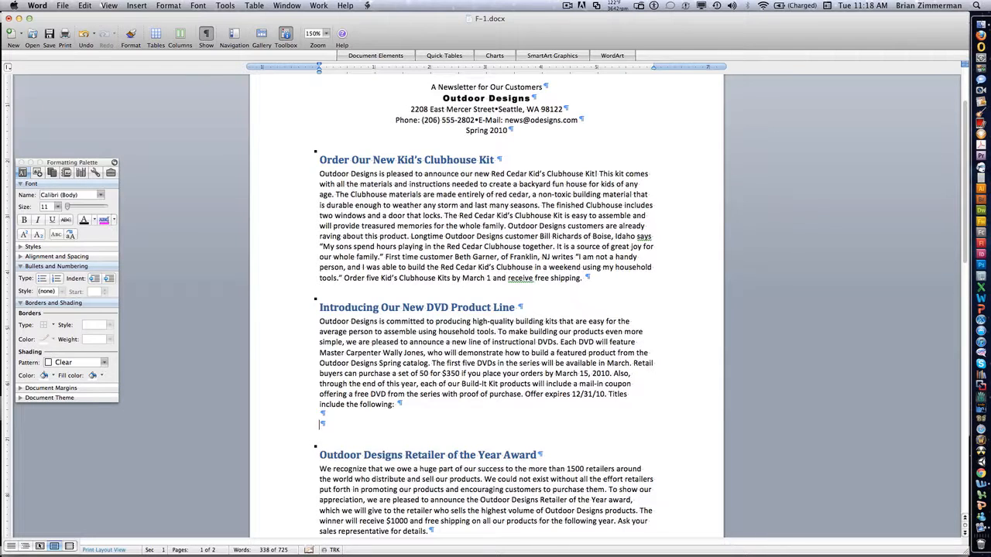
key(Return)
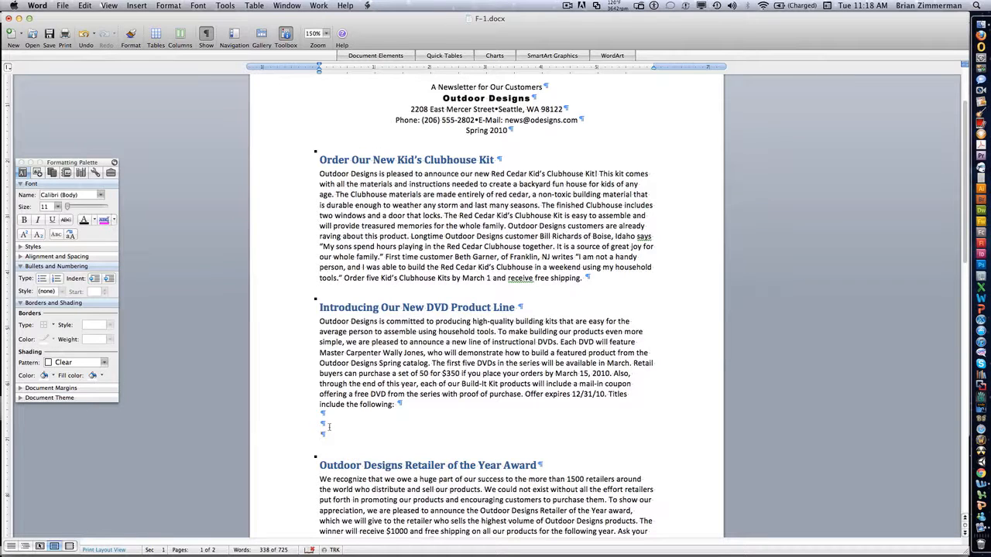
click(329, 425)
click(157, 36)
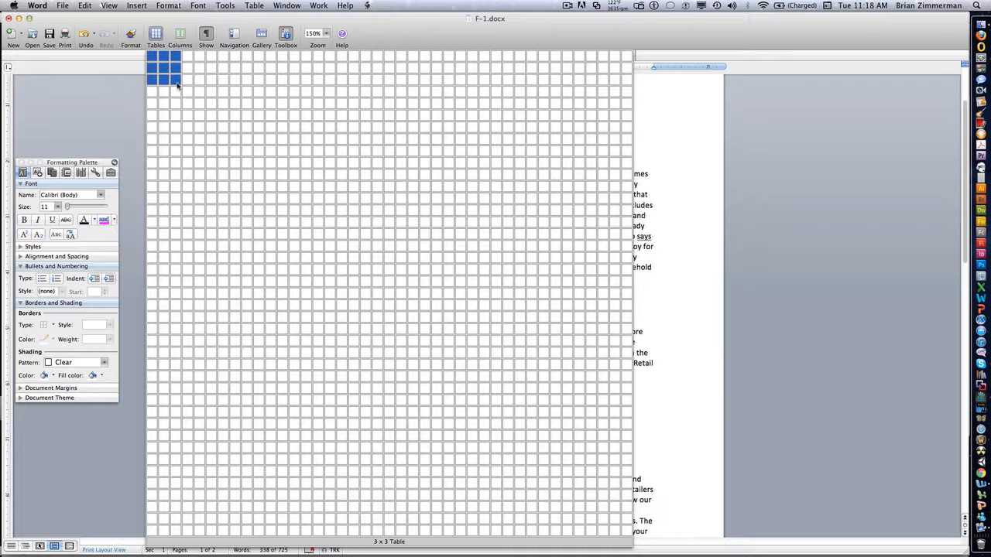
click(178, 85)
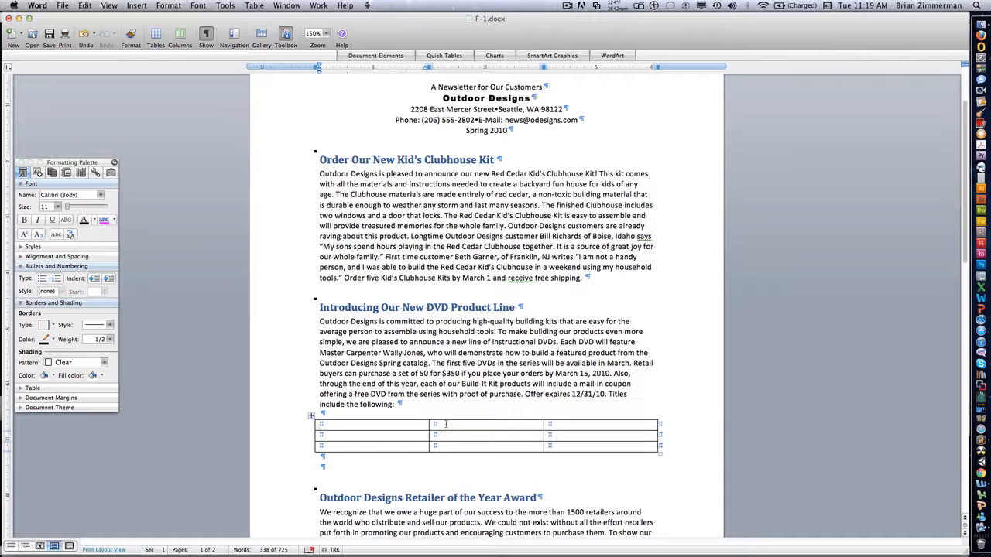
Step: Fill the table's header row with Part number, Description and Price, correcting the misspelled Description heading
text(Part number)
key(Tab)
text(des)
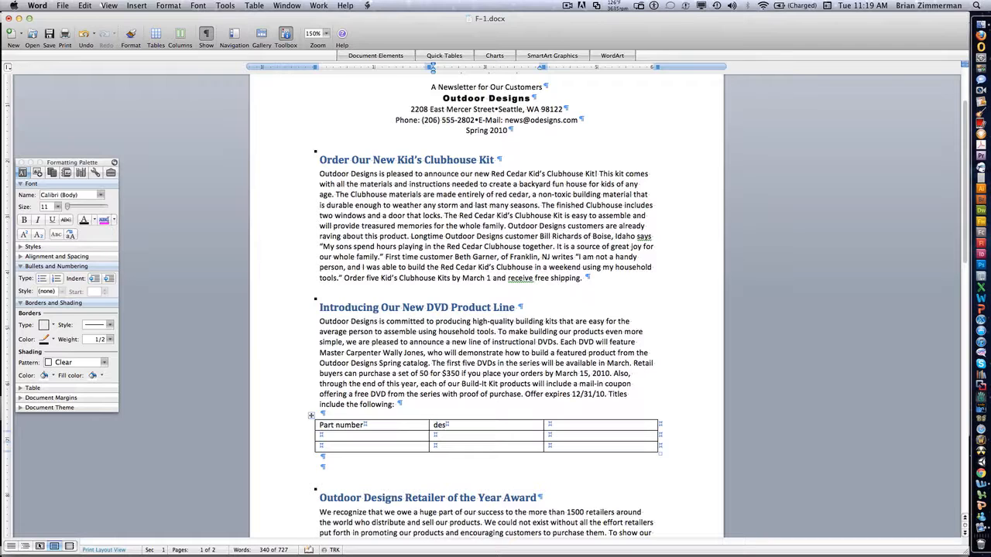
text(criptin)
key(Tab)
right_click(445, 426)
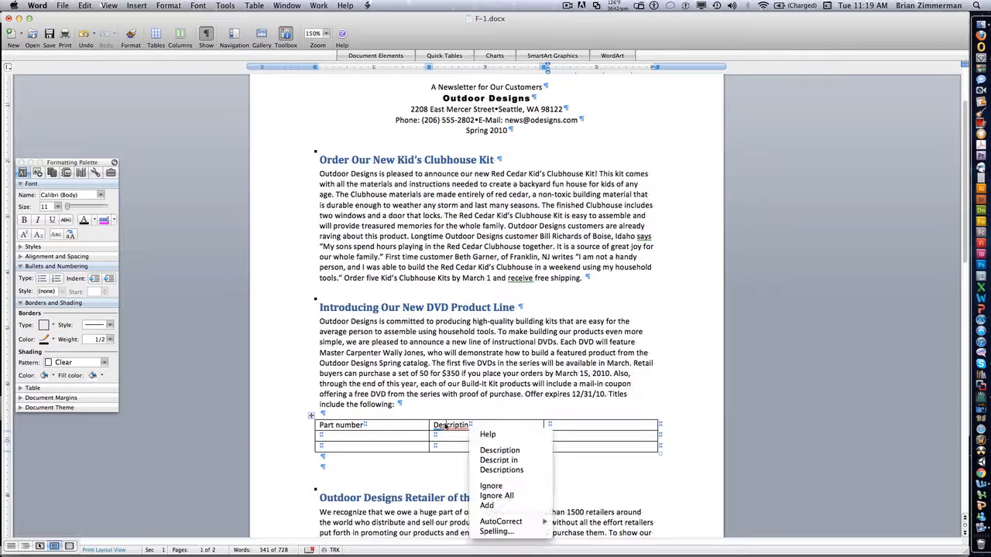
click(499, 450)
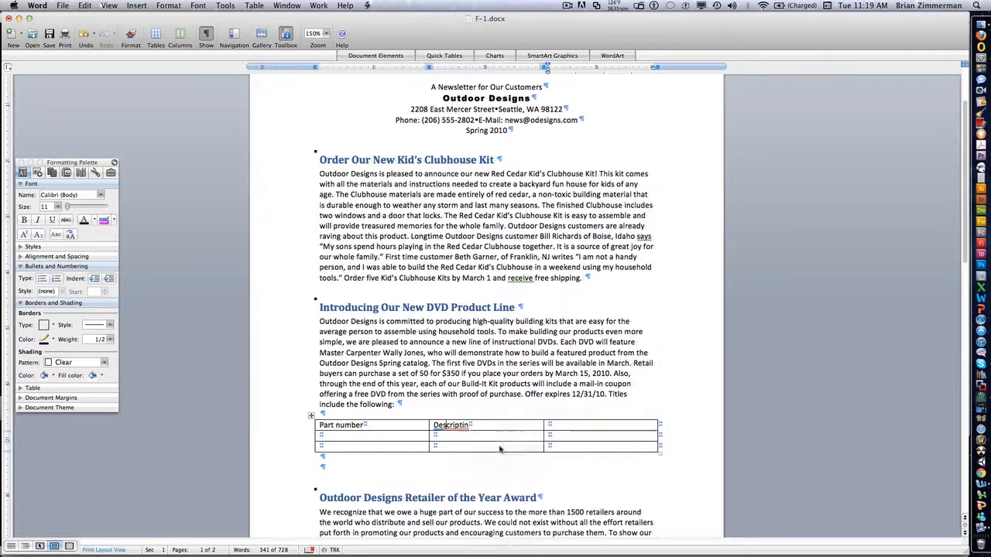
click(560, 426)
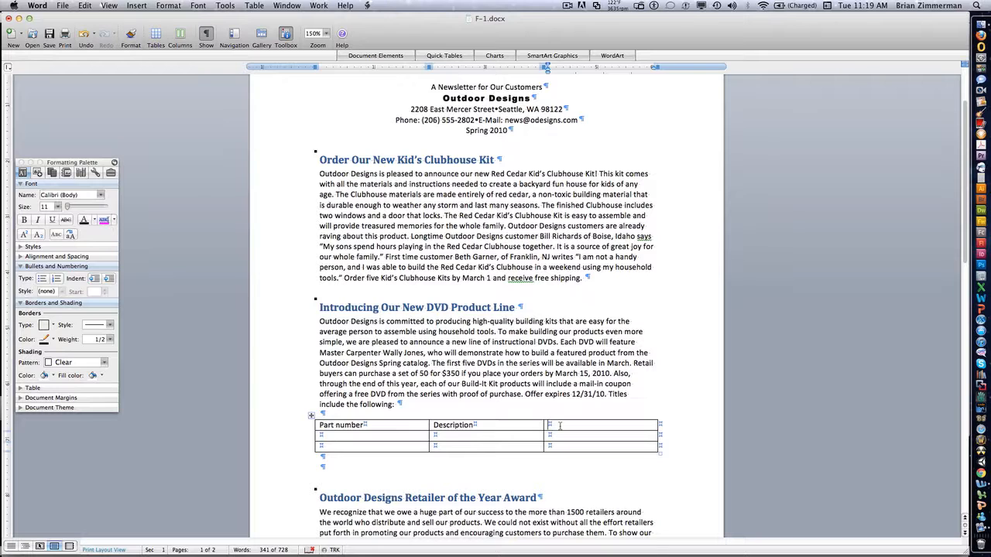
text(Price)
Step: Fill the second table row with 2204, "Yes you can build a Kayak!" and $14.95
key(Tab)
text(2204)
key(Tab)
text(Yes you )
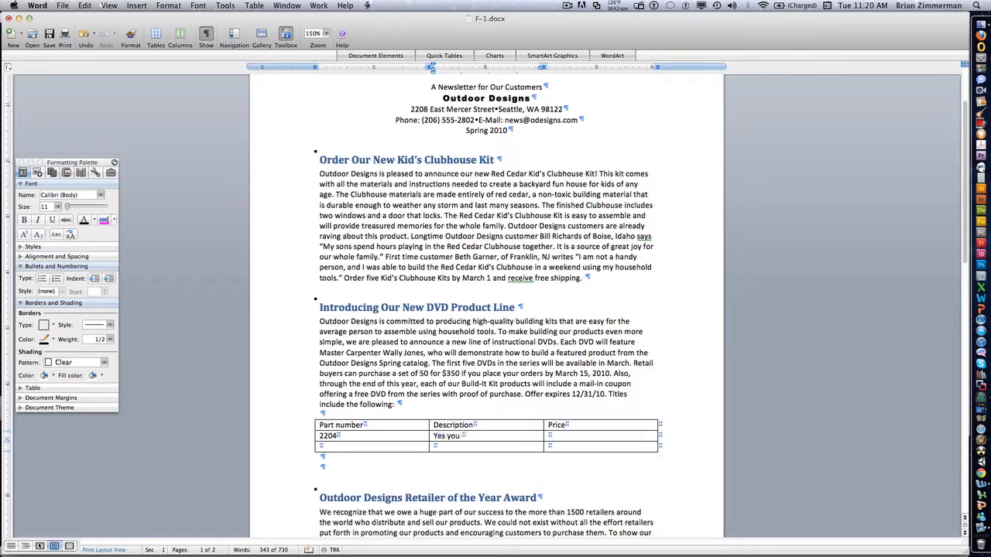
text(can build you)
key(BackSpace)
key(BackSpace)
key(BackSpace)
key(BackSpace)
text(a Kayak!)
key(BackSpace)
key(BackSpace)
text(k)
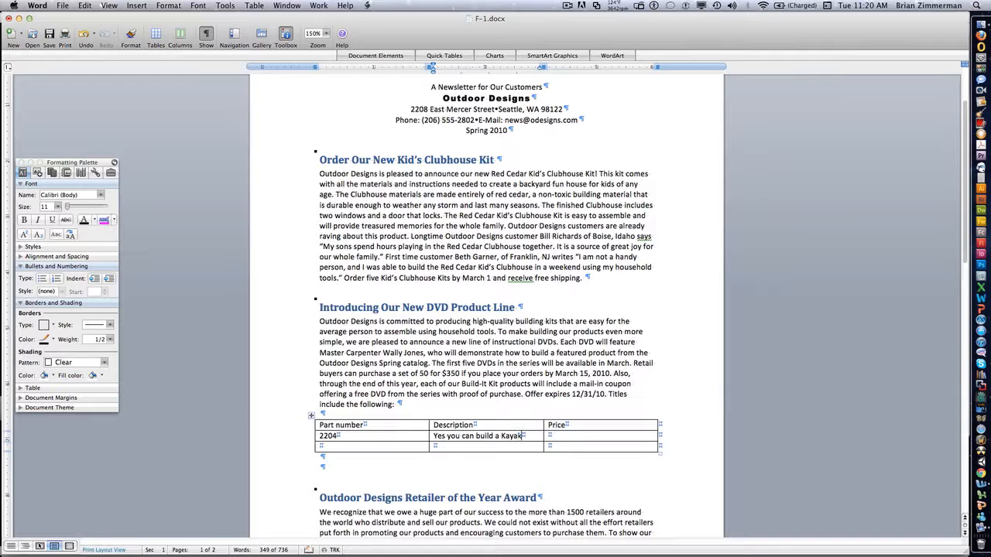
text(!)
key(Tab)
text($14.95)
Step: Enter part number 2205 in the third row and copy "Yes you can build a" from the Kayak row into its description
click(388, 448)
text(2205)
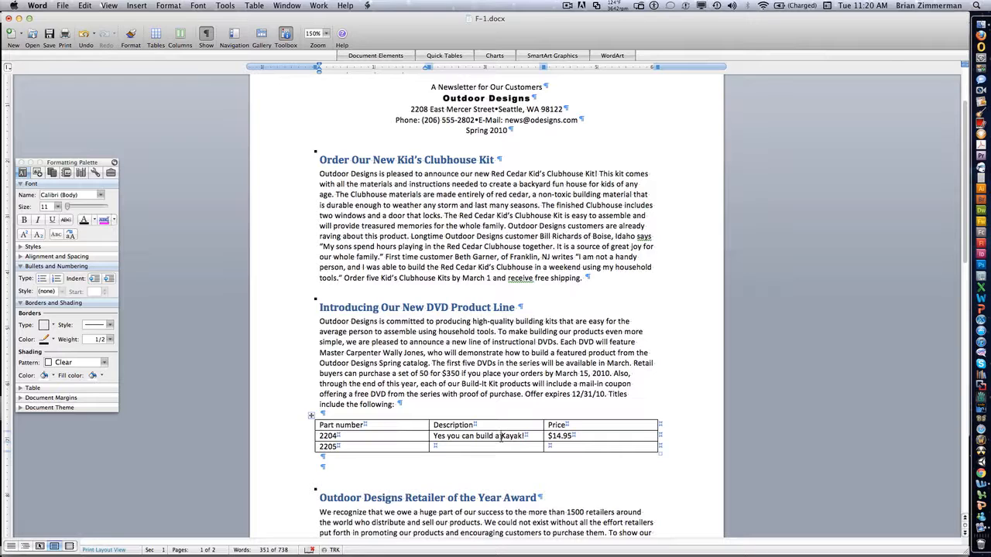
drag(500, 435, 429, 436)
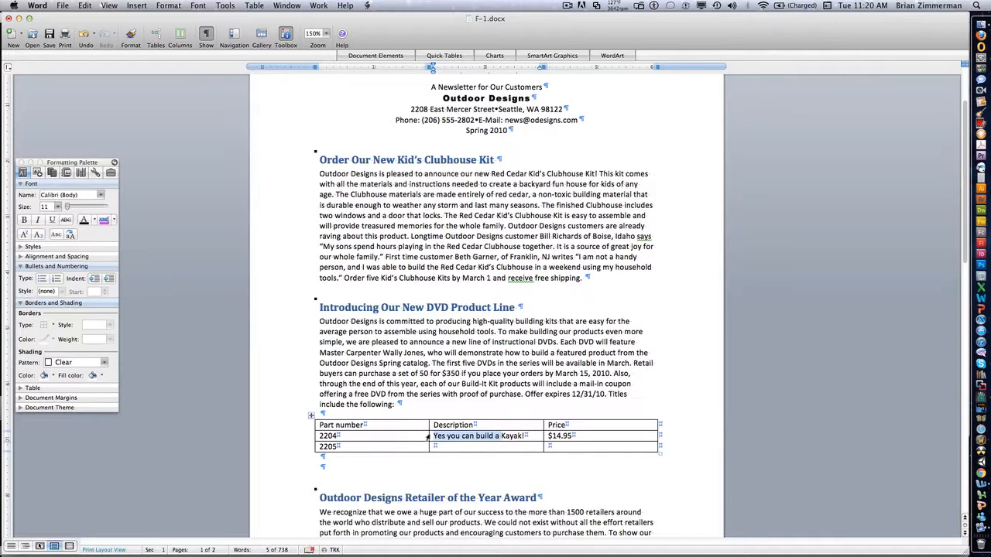
key(super+c)
click(436, 446)
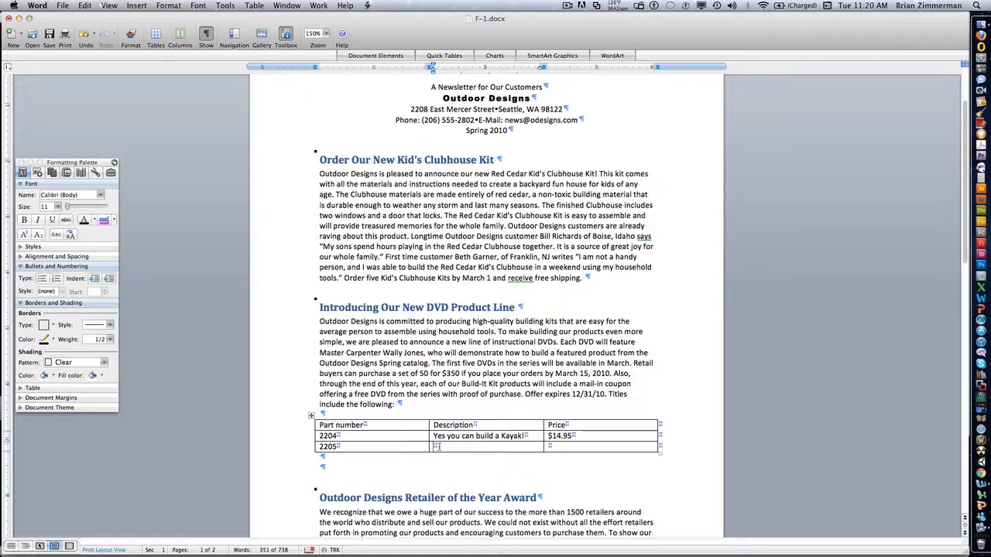
key(super+v)
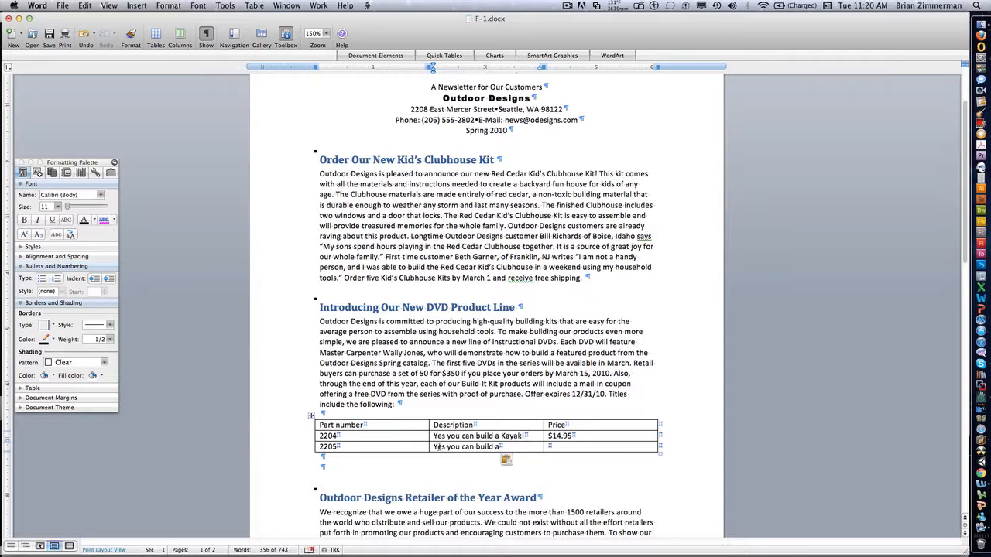
Step: Add a fourth row to the table with part number 2206 and paste the copied description text into it
key(Tab)
key(Tab)
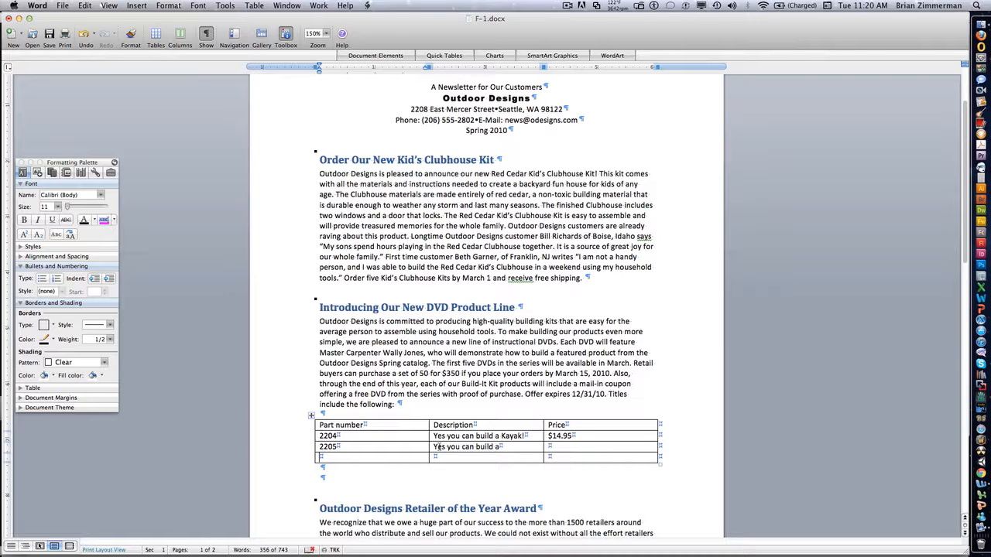
text(2206)
key(Tab)
key(super+v)
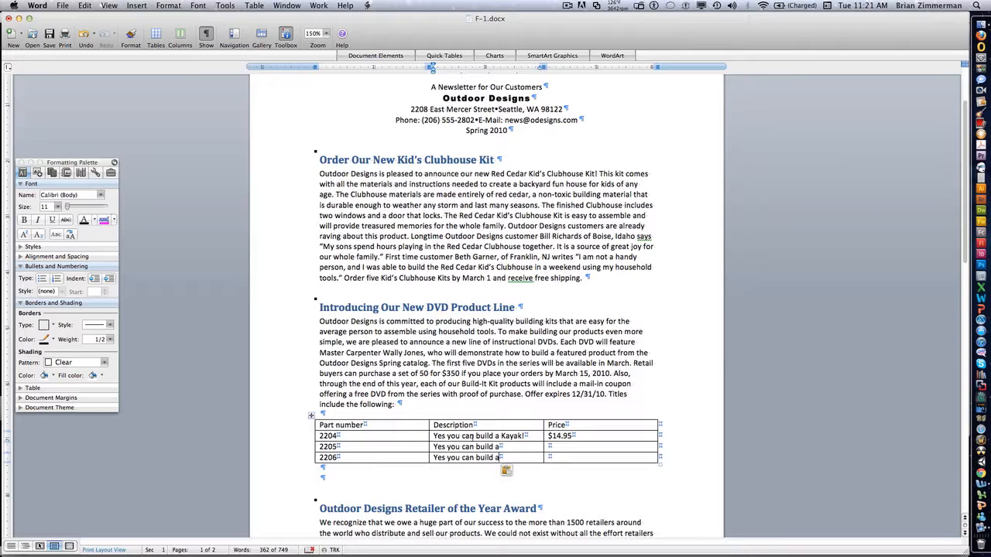
Step: Complete the descriptions with "Dog House" for part 2205 and "Bird House" for part 2206
click(525, 448)
text(Dog Hou)
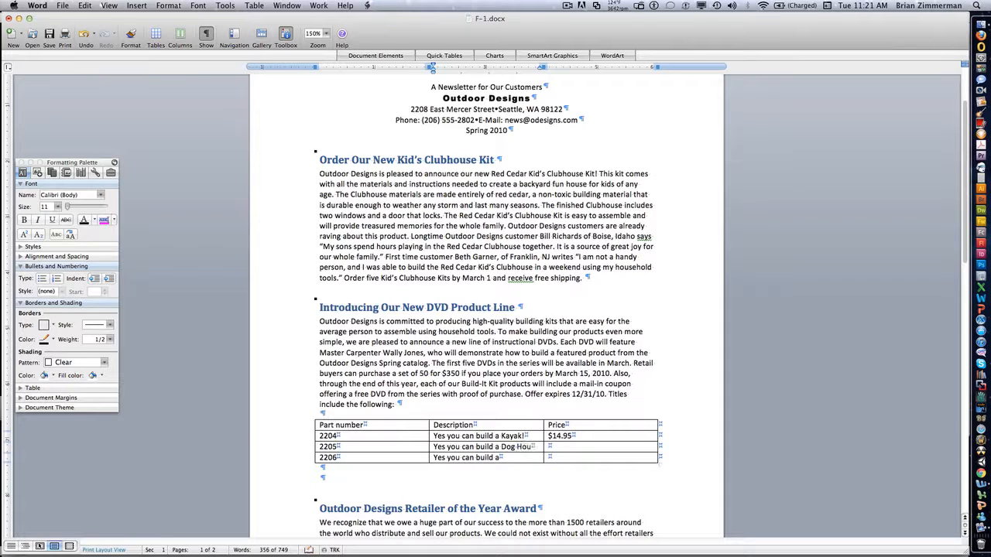
text(se)
click(528, 460)
text(Bird House)
Step: Copy the $14.95 price from the Kayak row into the Dog House and Bird House rows
drag(578, 436, 551, 436)
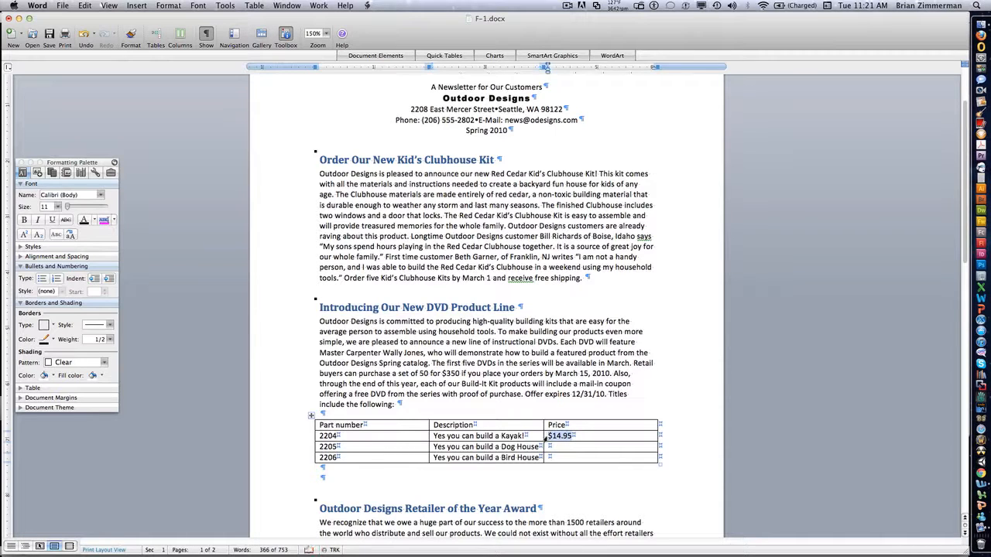
click(550, 447)
key(super+v)
key(Down)
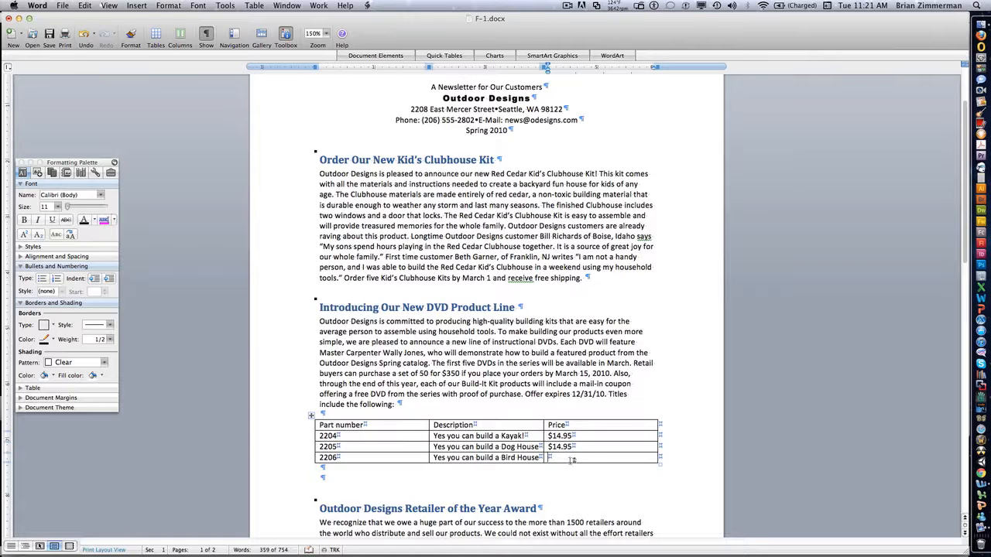
key(super+v)
Step: Try the Medium Grid 3 quick table with the cursor in the last price cell, and undo the insertion
scroll(574, 457, up, 1)
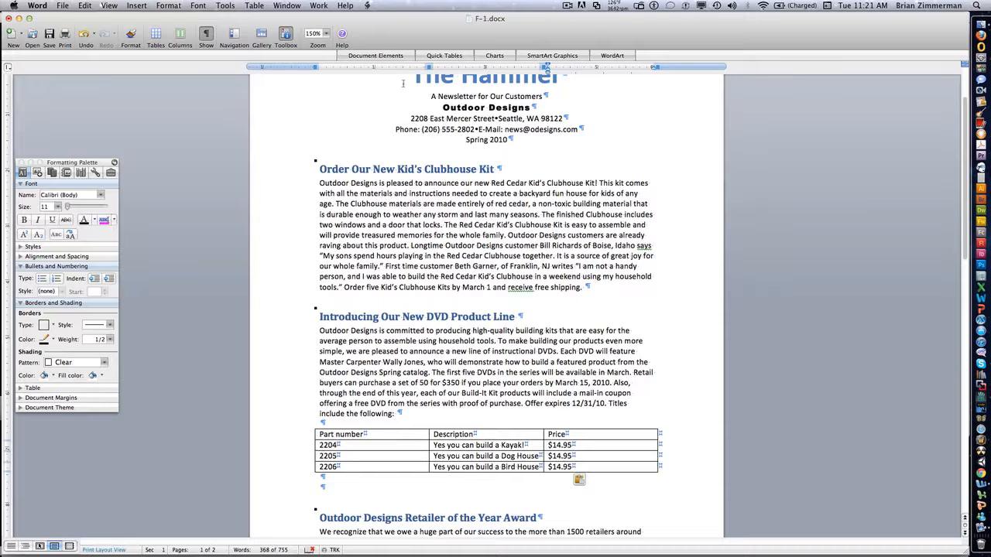
click(443, 55)
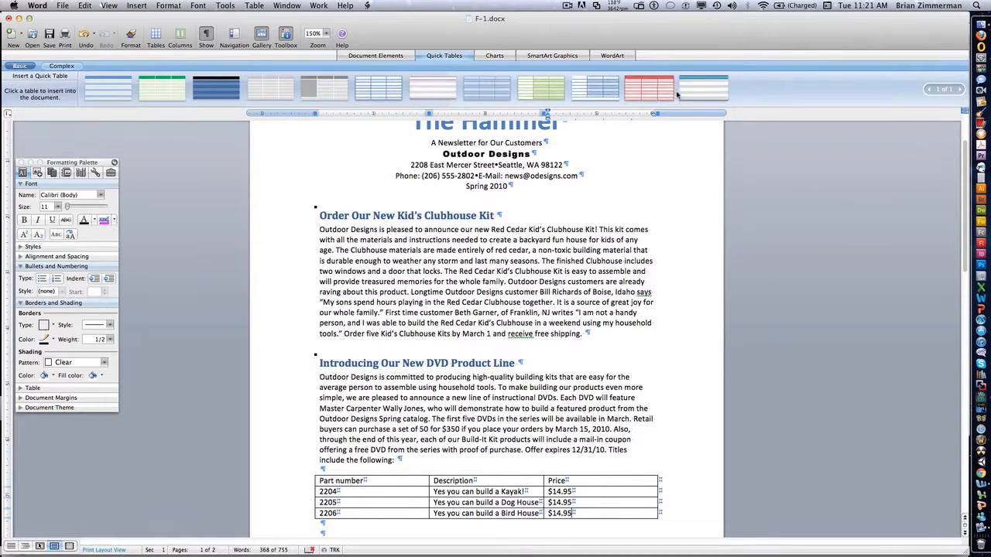
click(597, 89)
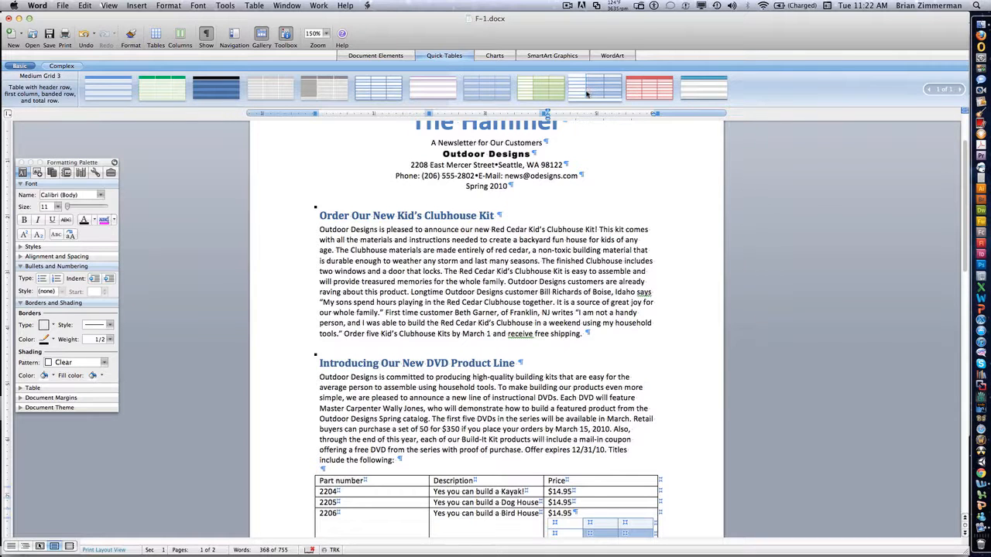
key(super+z)
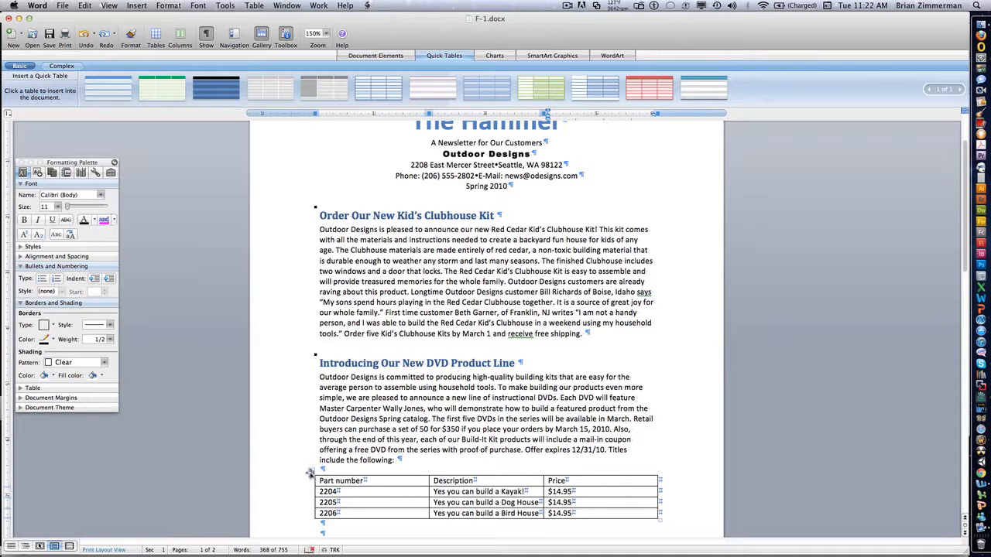
Step: Try the Dark Blue List, Gray Shading 1 and Light Grid quick tables on the selected product table, and undo the insertions
click(310, 473)
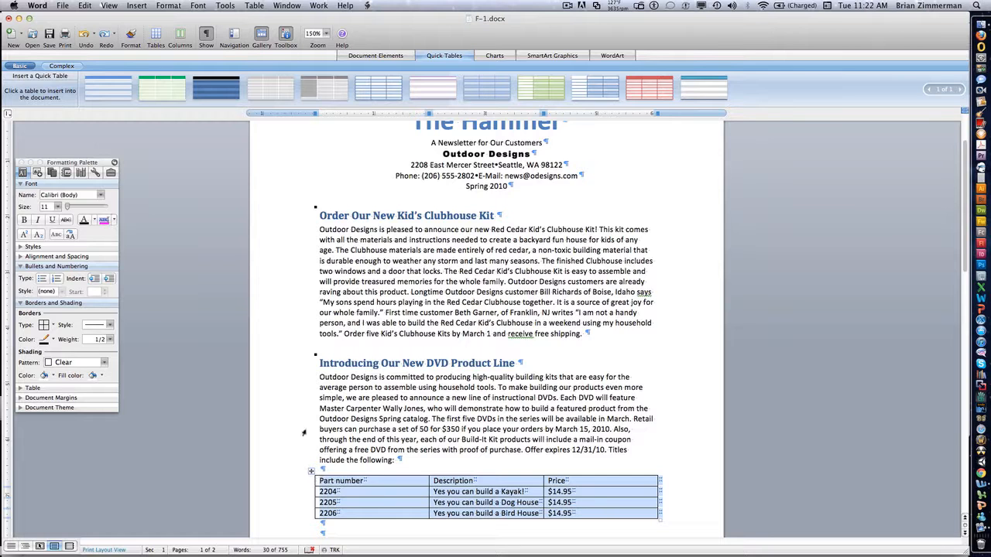
click(248, 79)
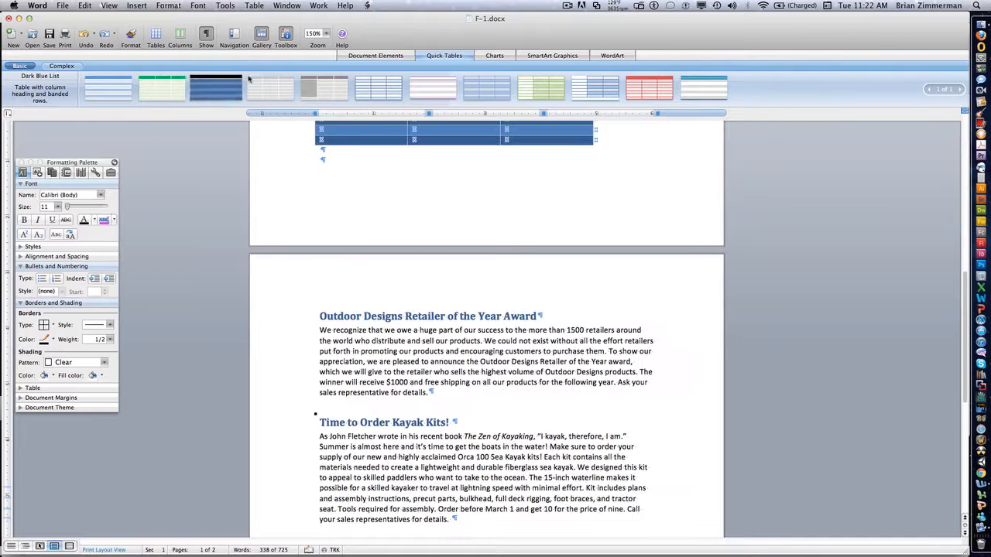
scroll(286, 130, up, 5)
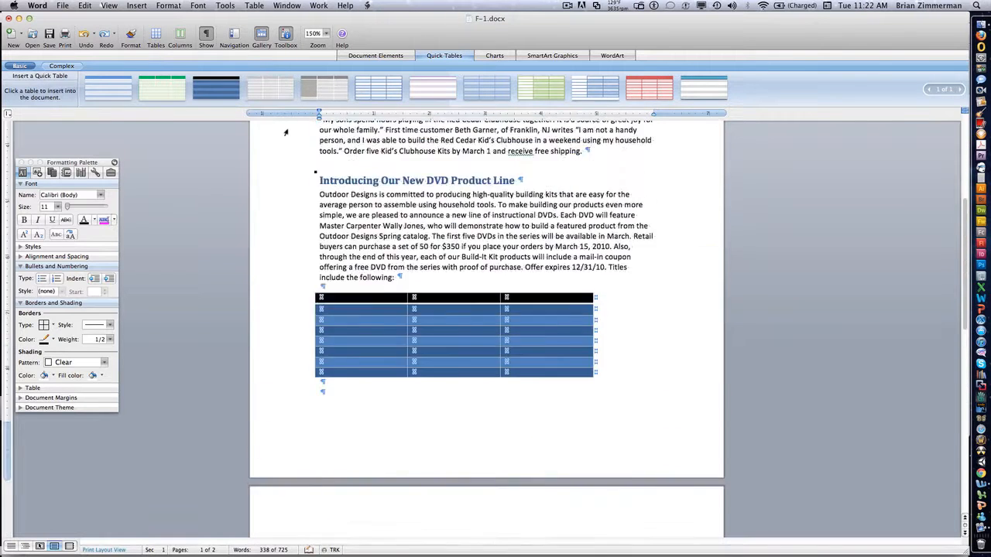
scroll(285, 132, up, 3)
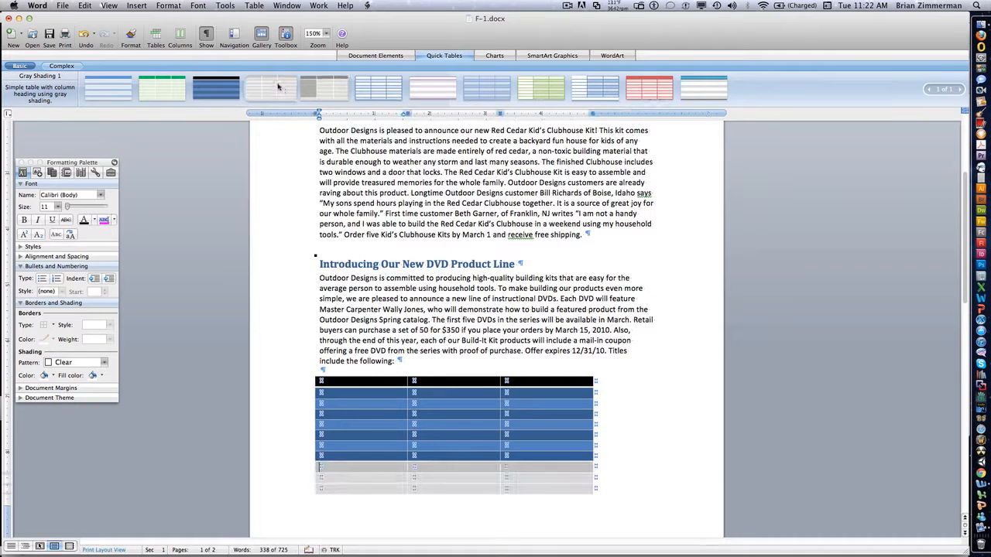
click(377, 89)
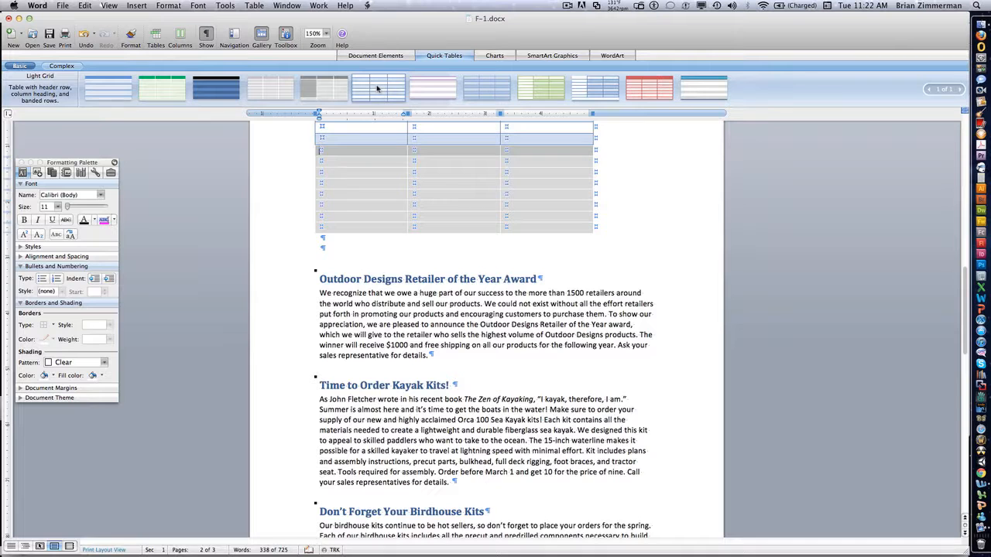
key(super+z)
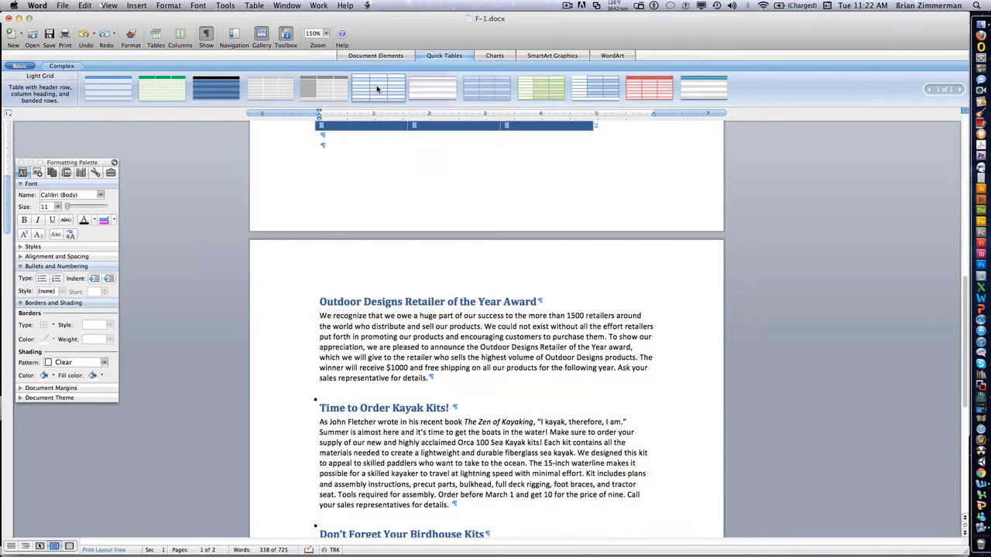
scroll(403, 186, up, 3)
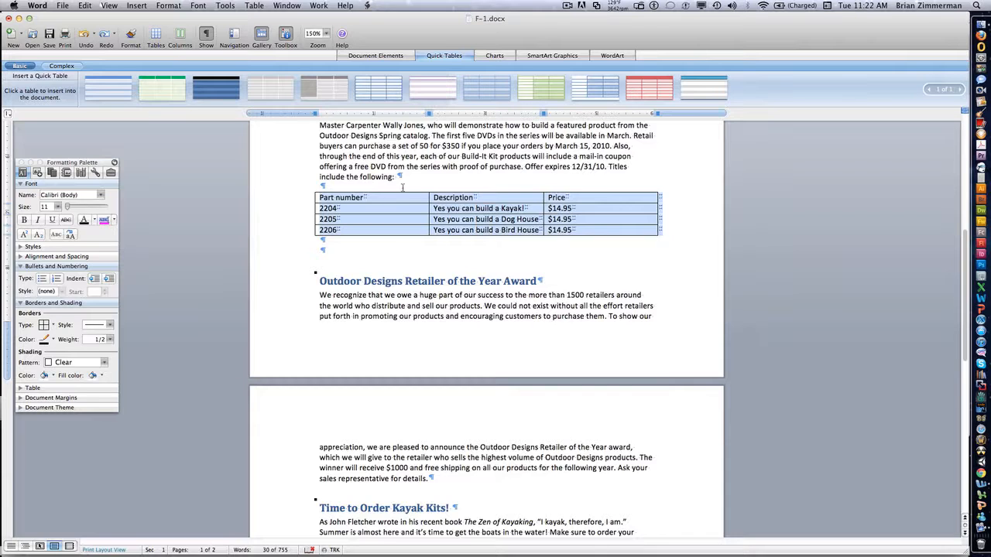
Step: Make the table's header row (Part number, Description, Price) bold
click(401, 190)
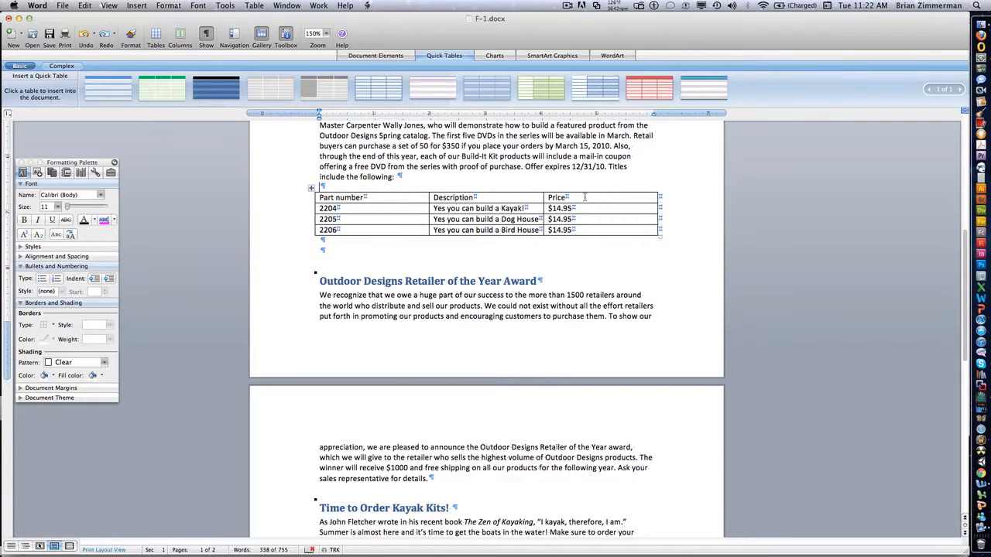
click(317, 199)
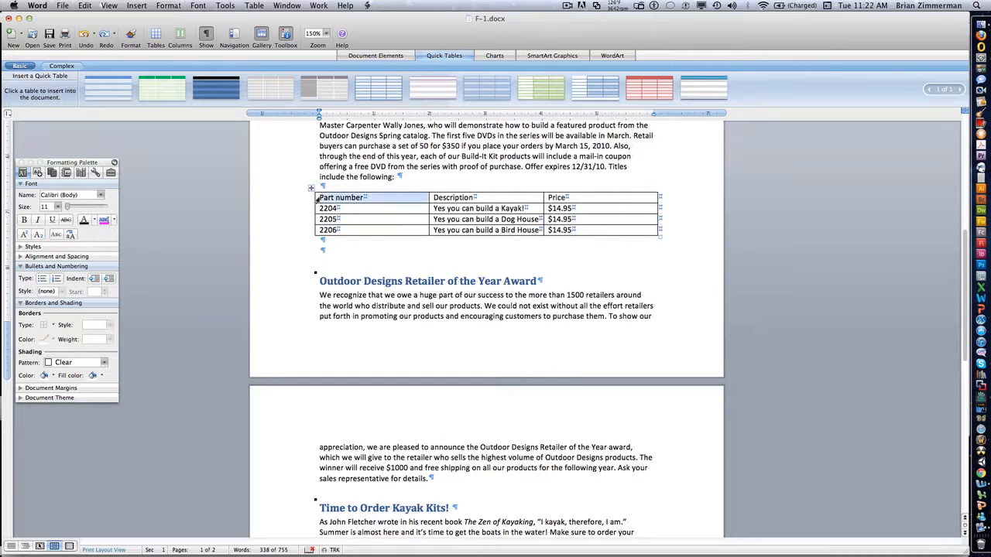
drag(318, 199, 623, 206)
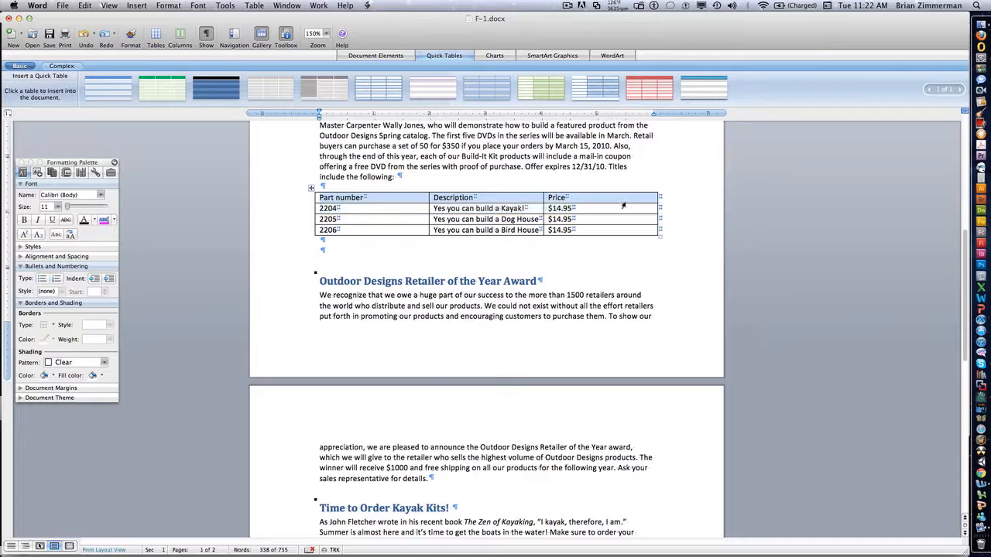
key(super+b)
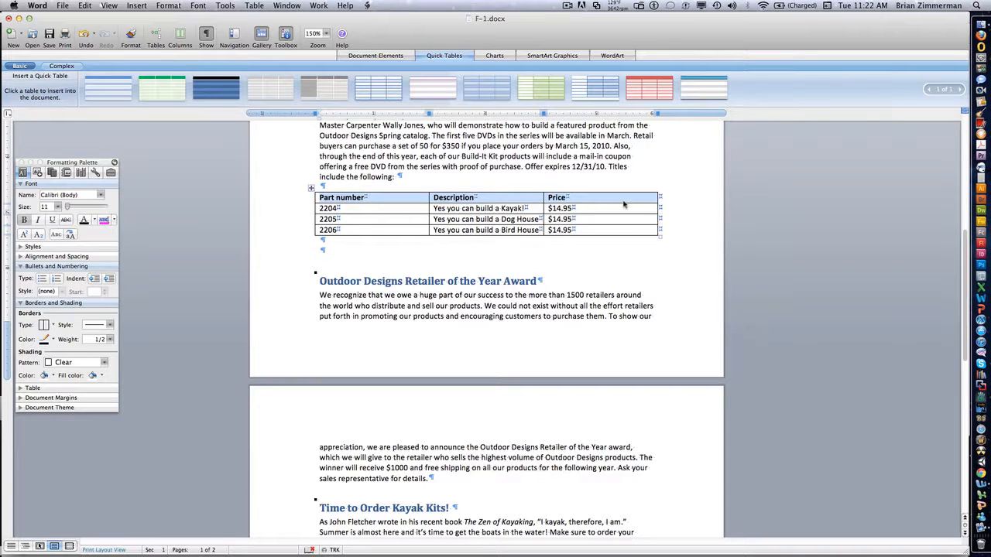
Step: Centre the text of the table's Description column and right-align the Price column, including their headers
click(491, 240)
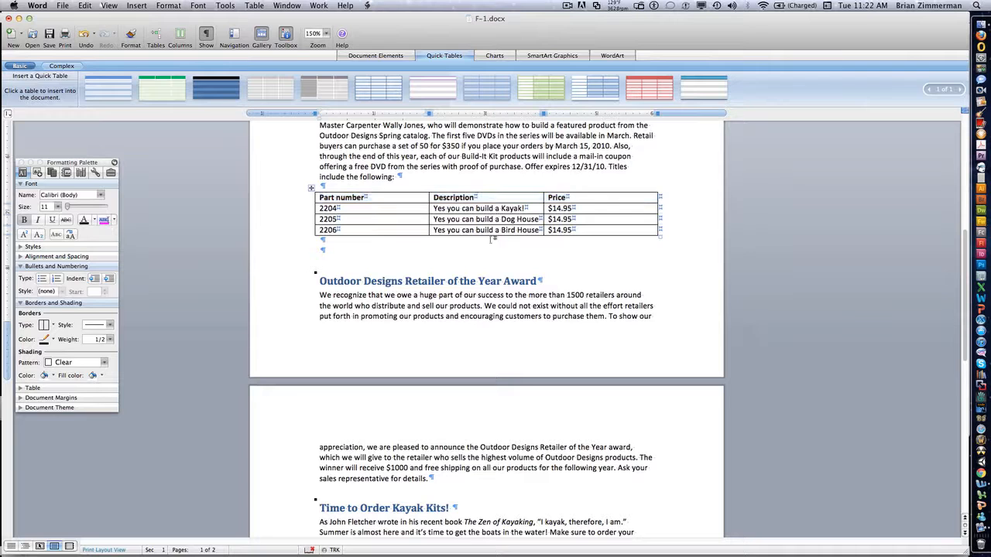
drag(478, 198, 478, 223)
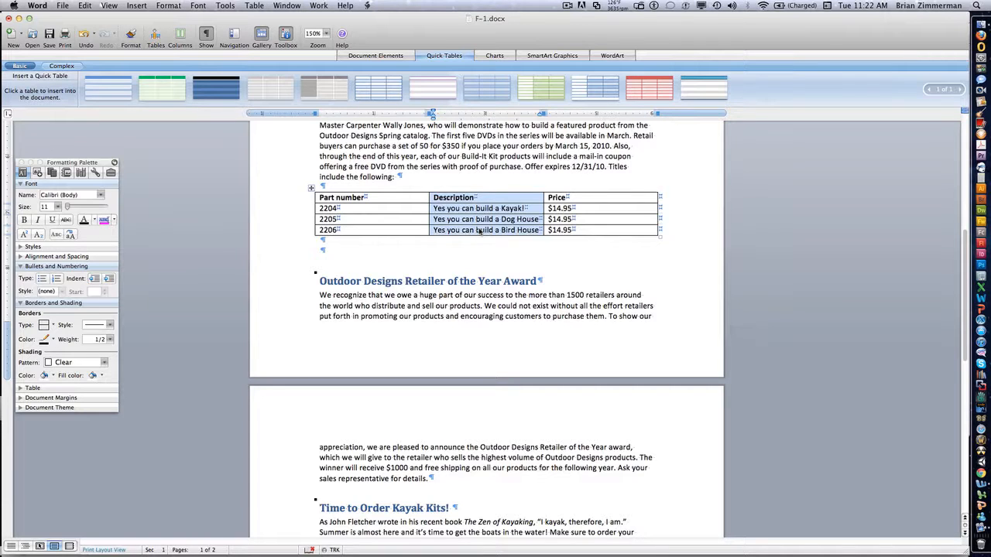
key(super+e)
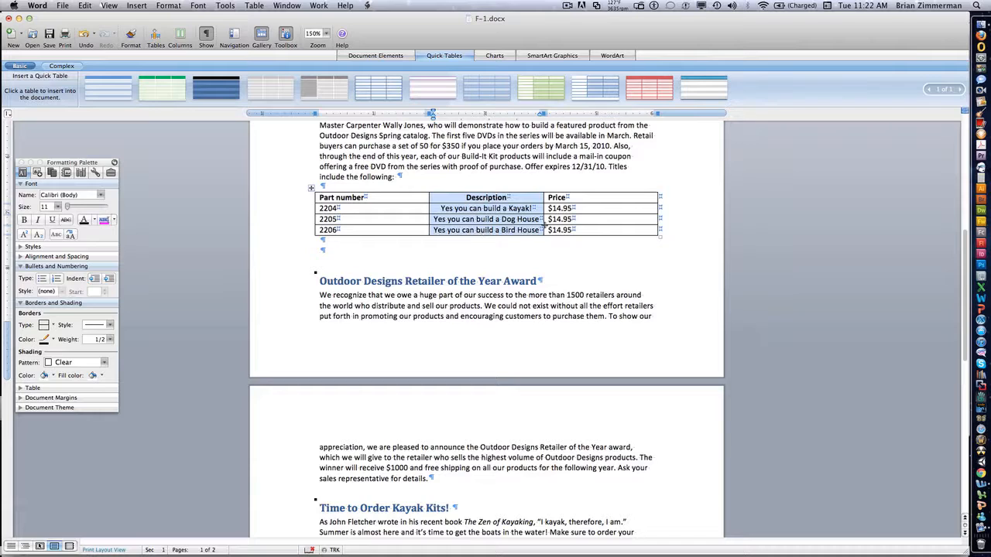
drag(578, 227, 558, 205)
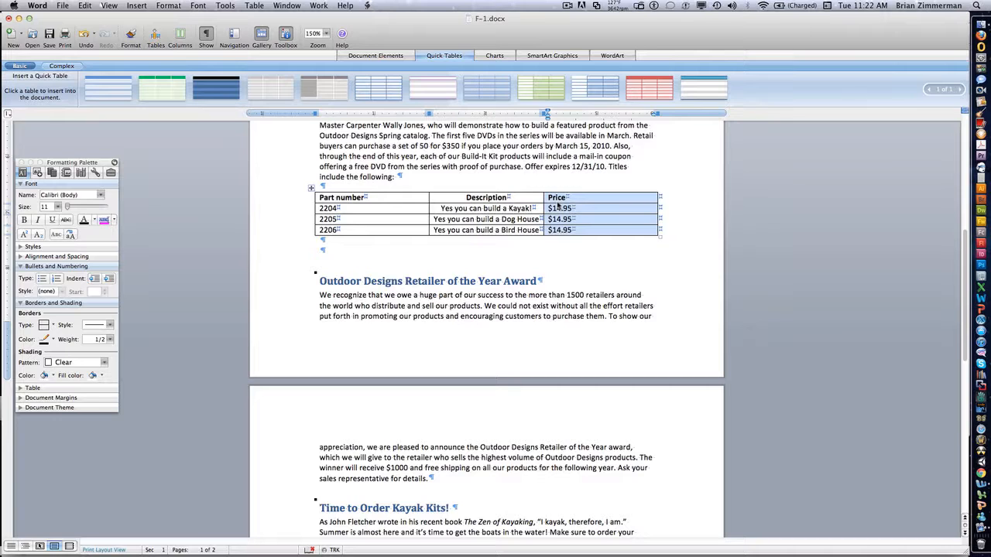
key(super+r)
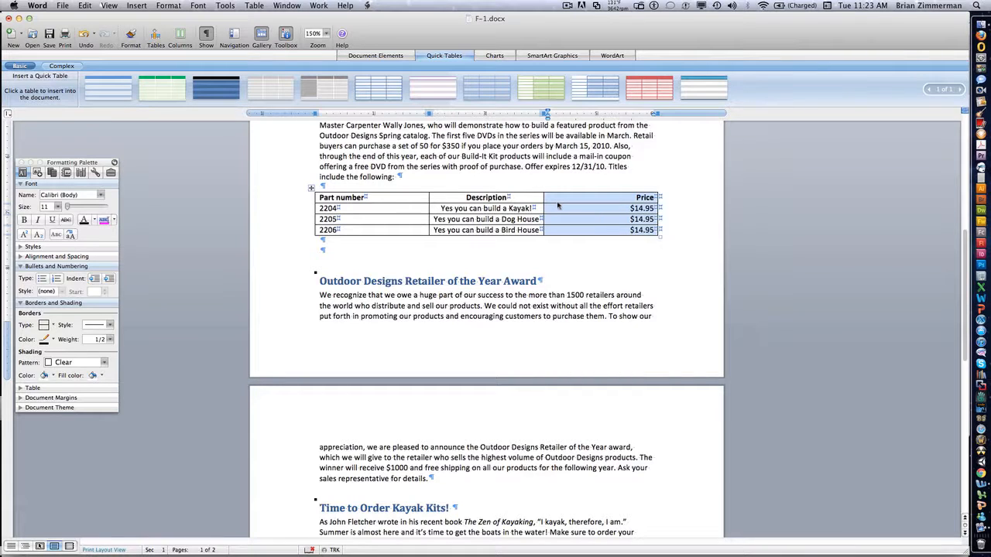
click(518, 281)
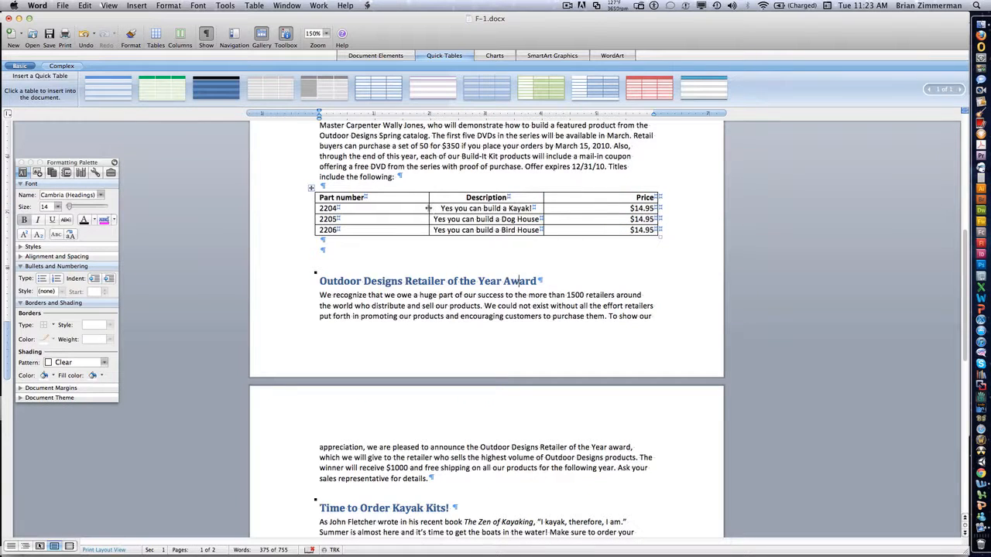
Step: Resize the Part number, Description and Price columns to fit their text closely, making the table about 4 inches wide
drag(428, 208, 374, 212)
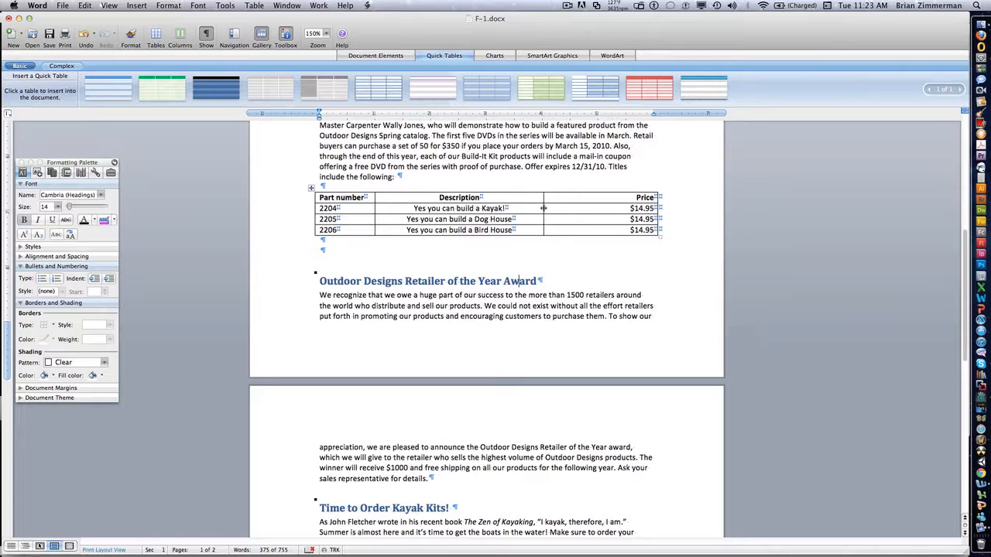
drag(542, 211, 507, 211)
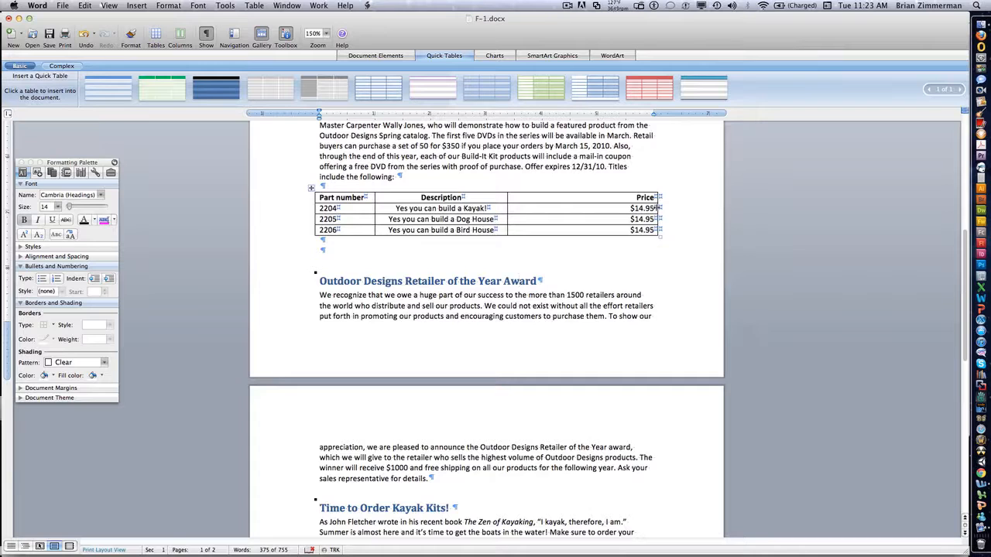
mouse_move(656, 208)
mouse_down()
mouse_move(528, 213)
mouse_move(544, 214)
mouse_up()
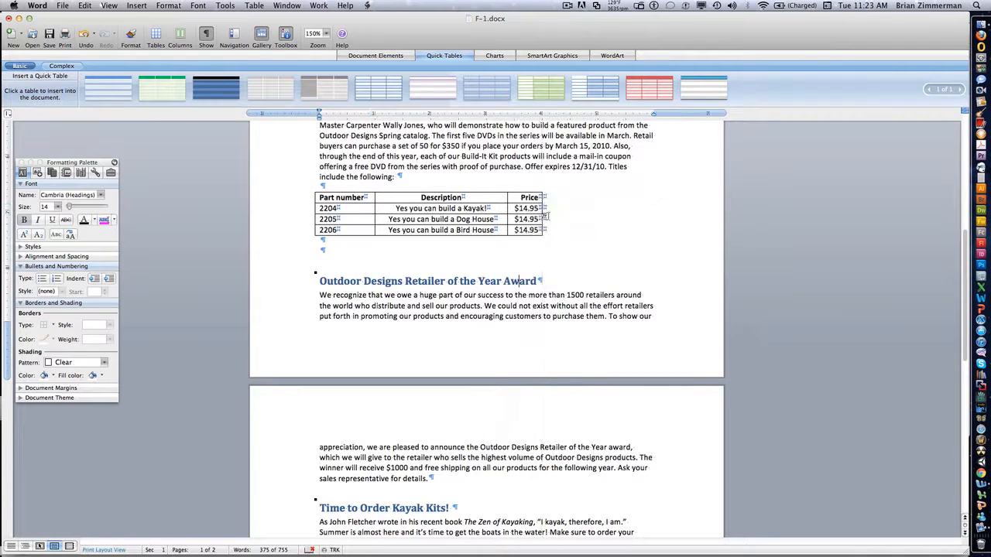
Step: Delete the extra blank paragraph between the table and the Outdoor Designs Retailer of the Year Award heading
click(329, 261)
click(330, 256)
key(BackSpace)
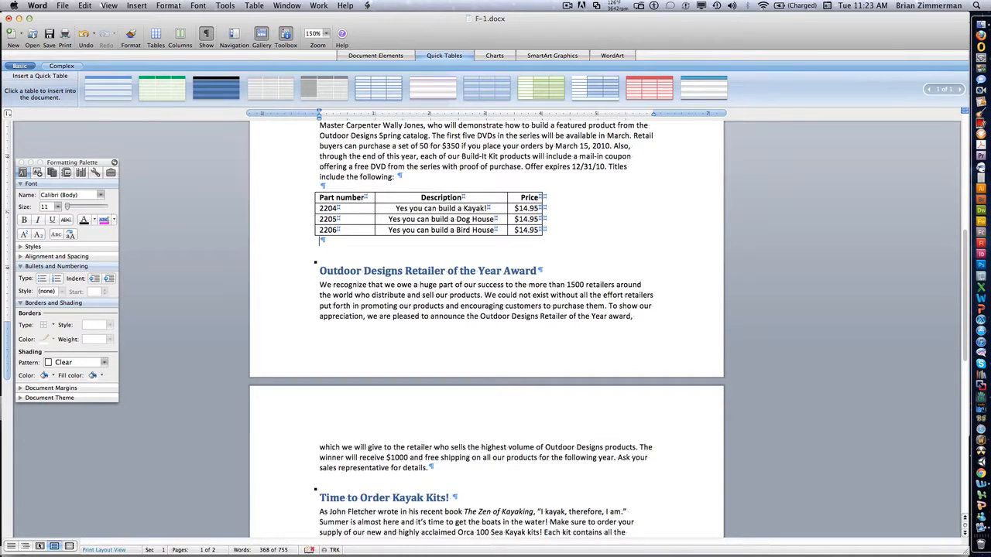
Step: Move the whole table up into the DVD Product Line paragraph, beside "Master Carpenter", so the text wraps around it
scroll(486, 325, up, 5)
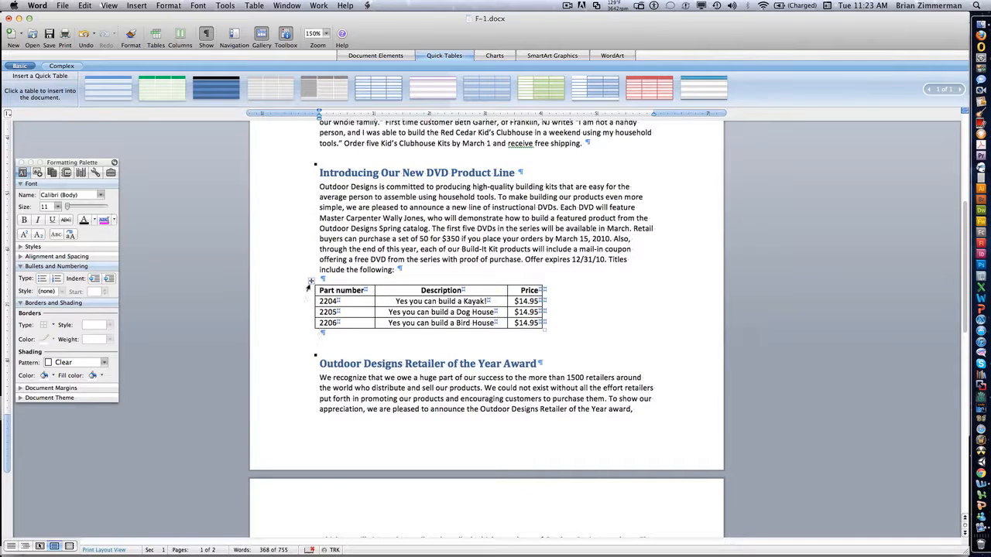
click(310, 283)
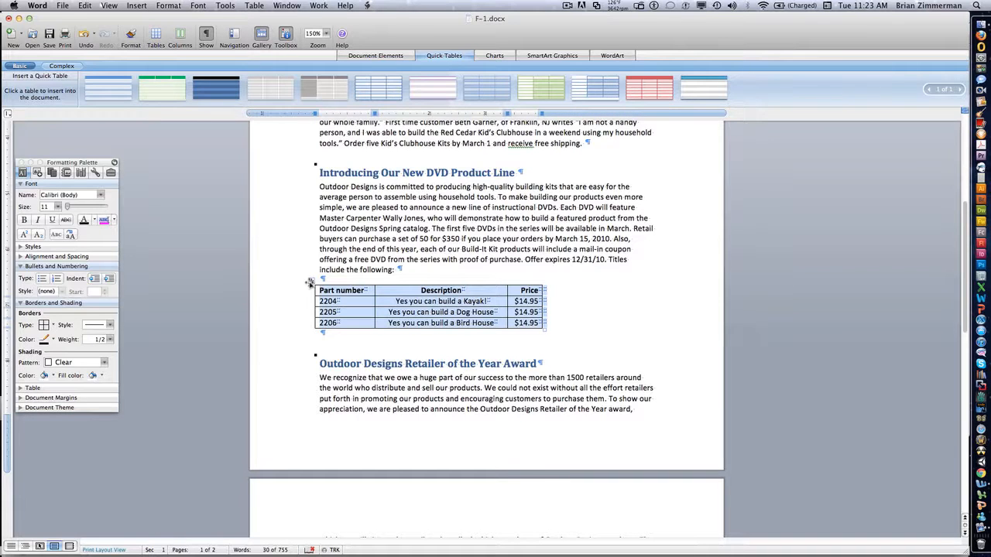
drag(310, 282, 393, 209)
click(408, 229)
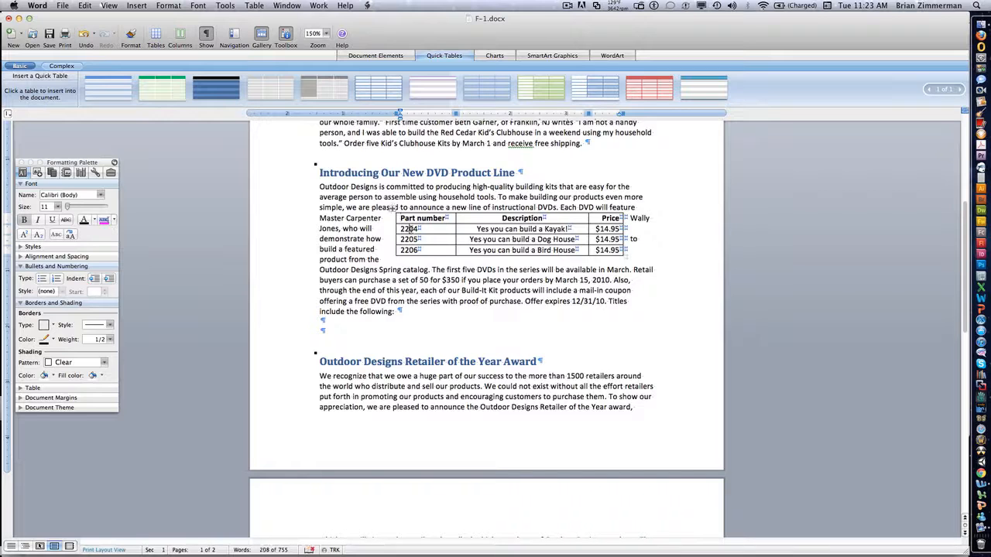